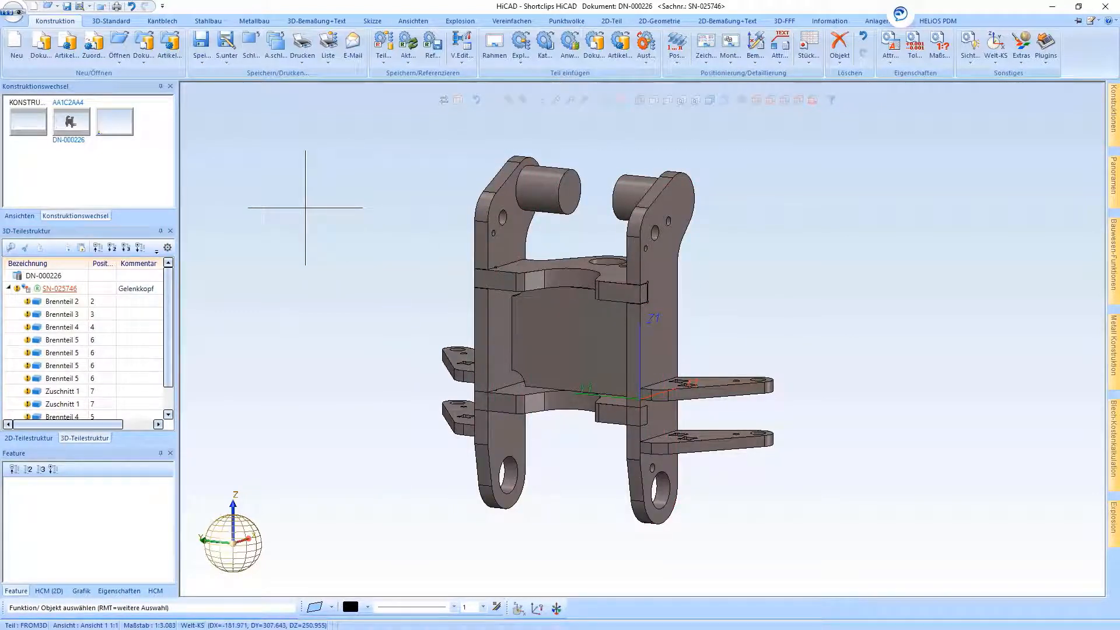
Create a dependent part from the Gelenkkopf assembly, making new sub-parts dependent and tracking the geometric position of sub-parts.
left_click(111, 20)
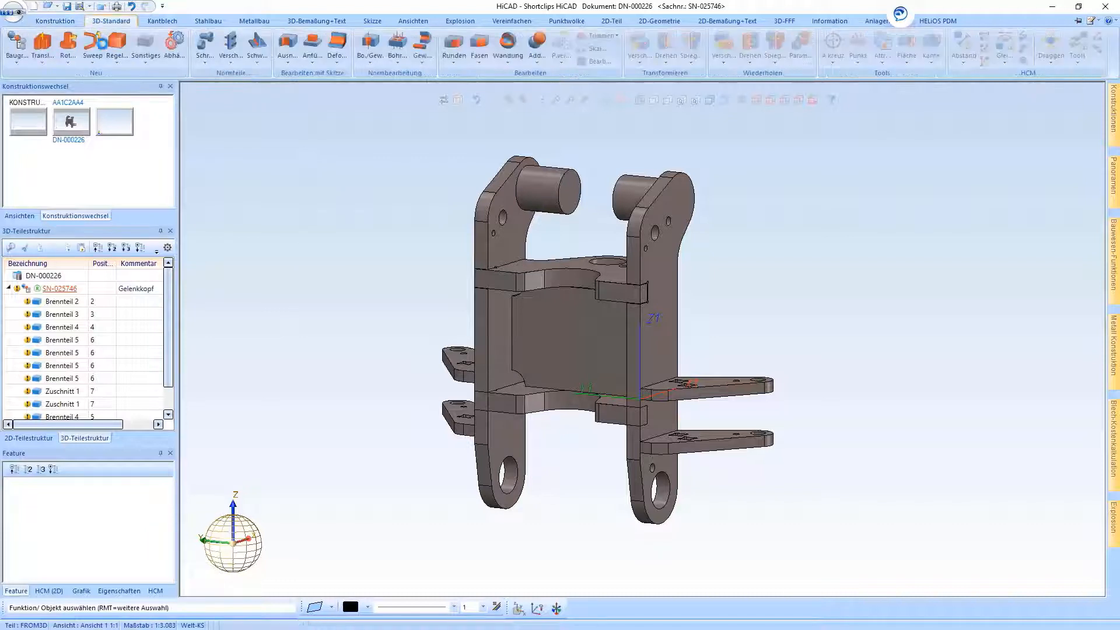
left_click(175, 46)
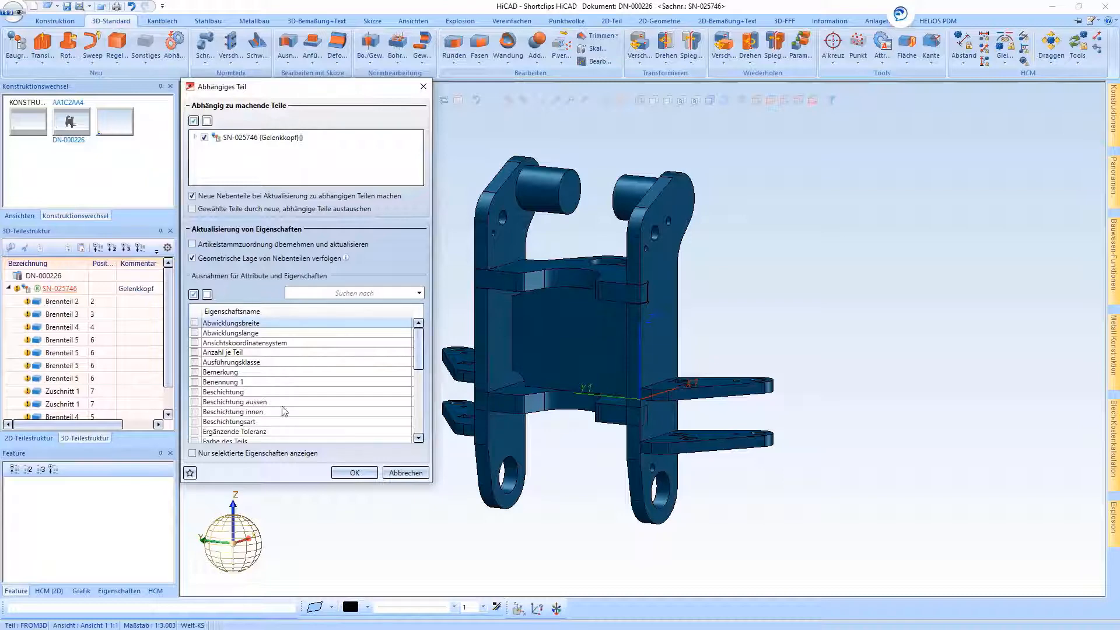
left_click(355, 474)
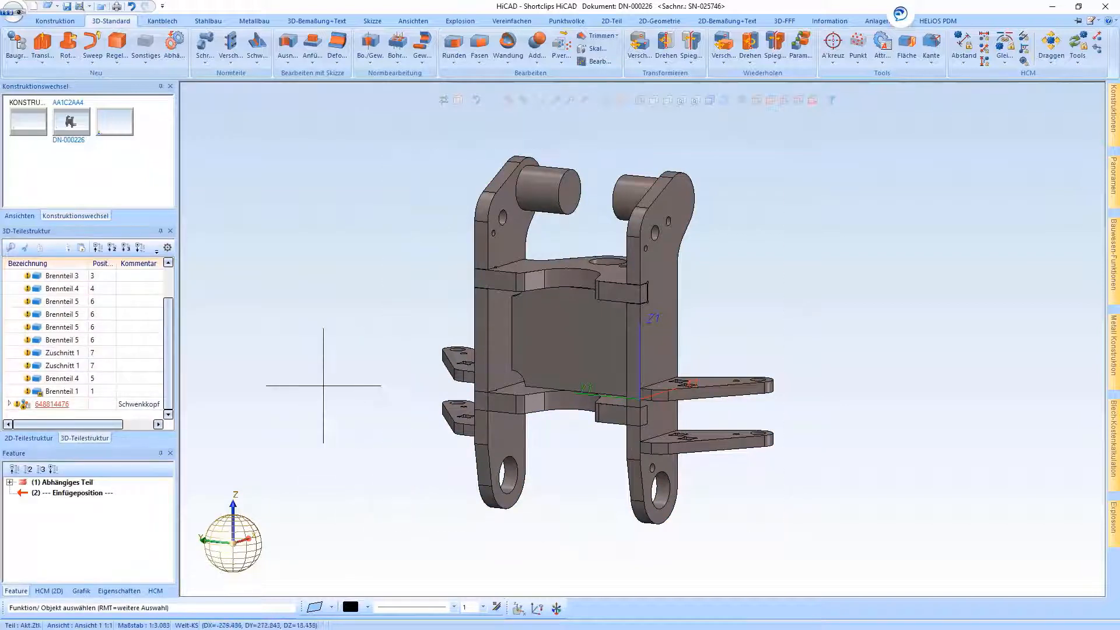
Move the dependent Schwenkkopf assembly 600 mm along the lower horizontal edge of the middle plate.
right_click(71, 411)
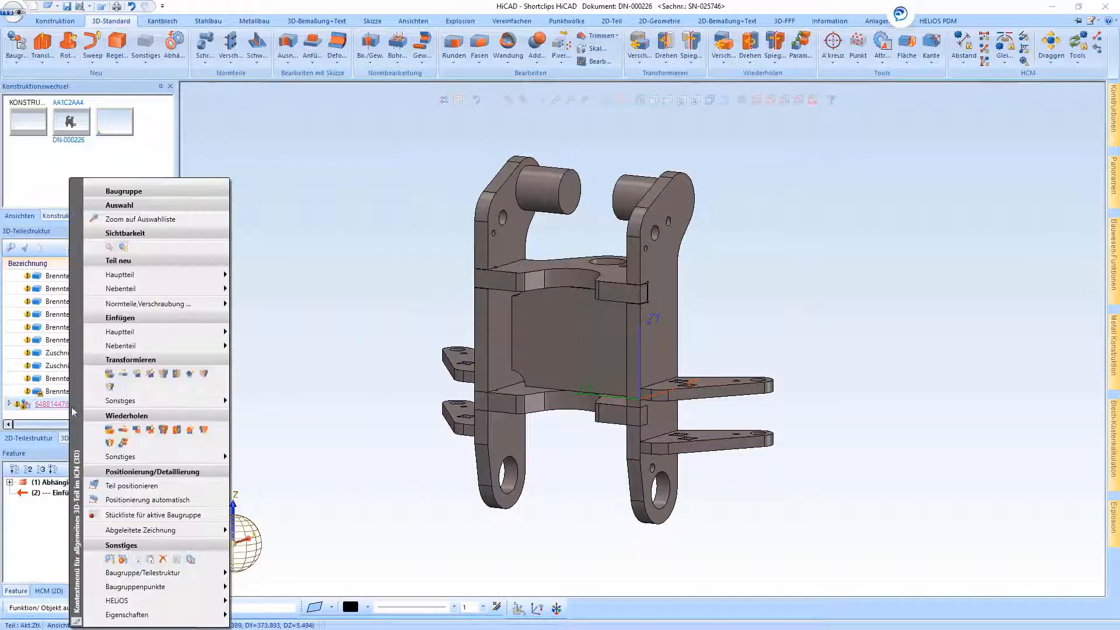
left_click(128, 382)
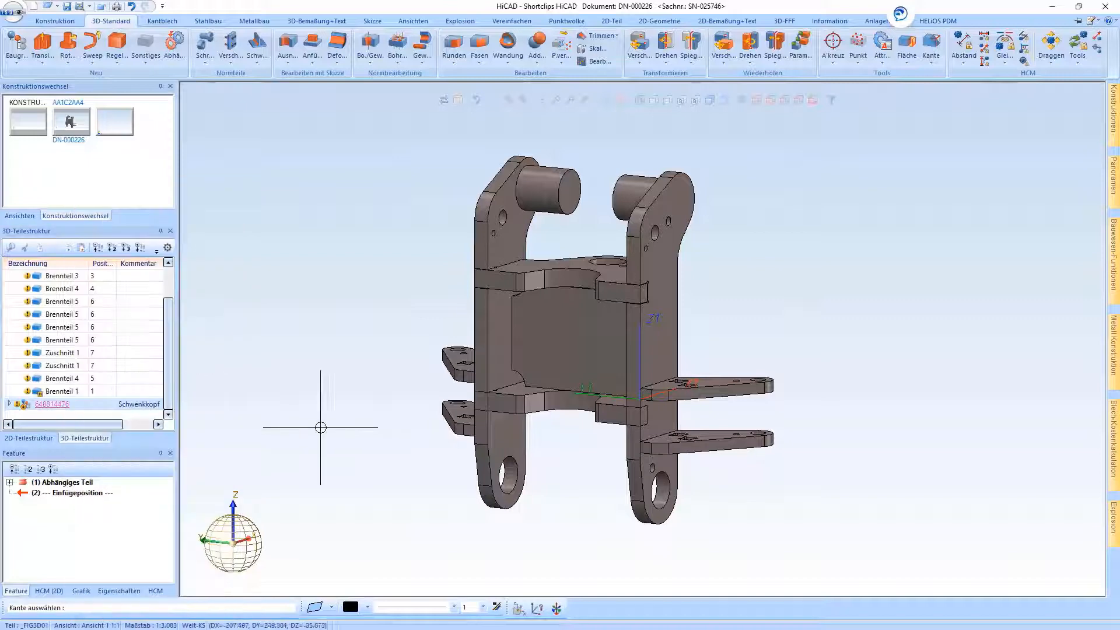
left_click(536, 382)
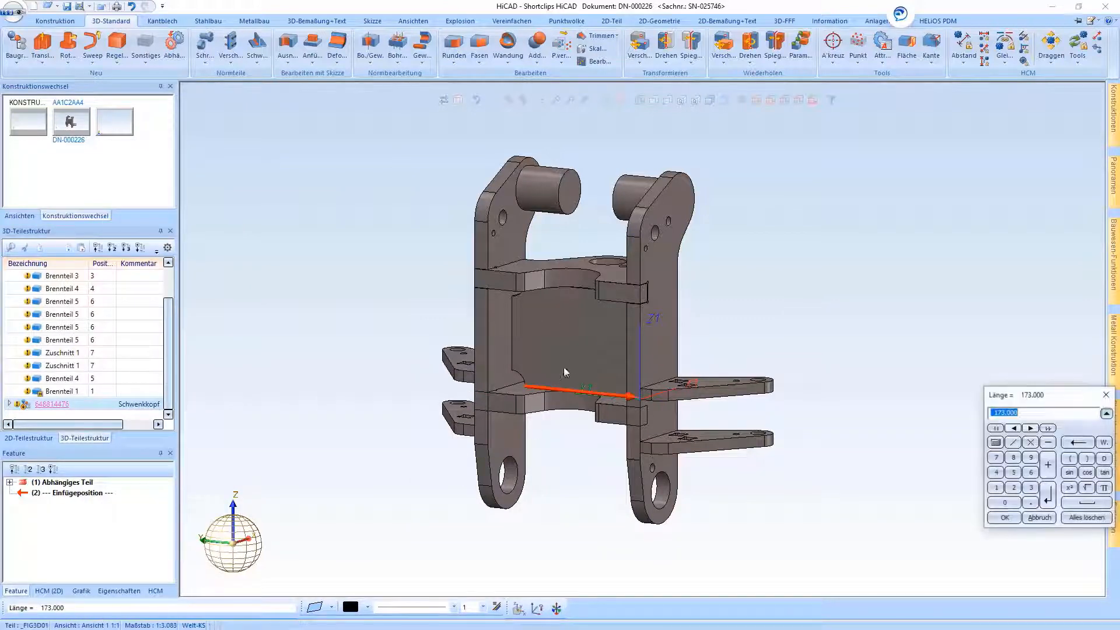
type("600")
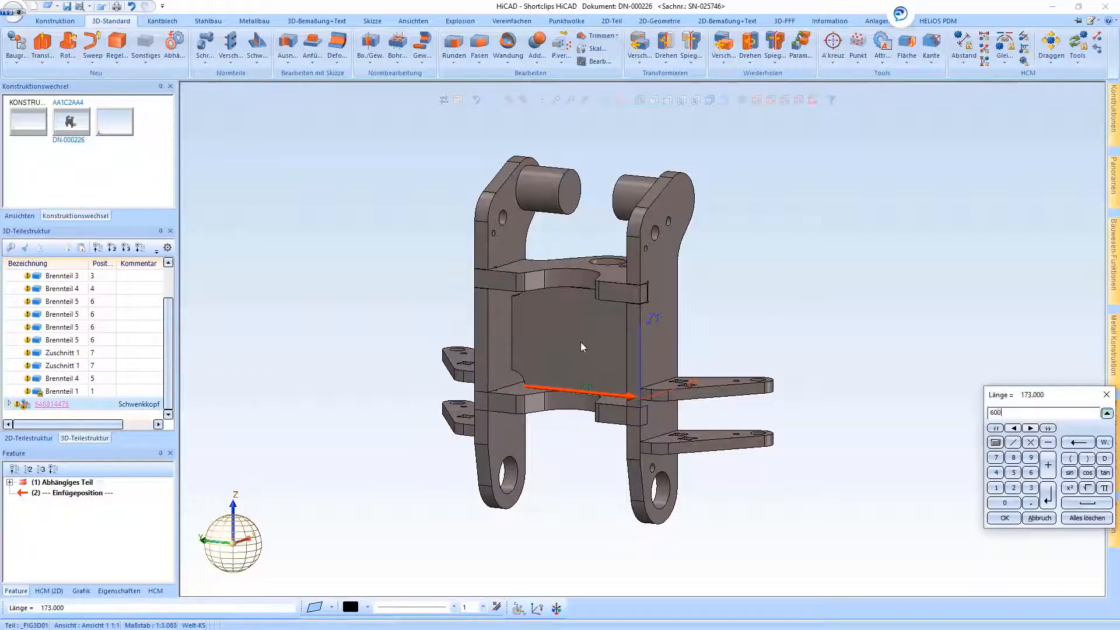
key("Return")
scroll(307, 305, "down", 1)
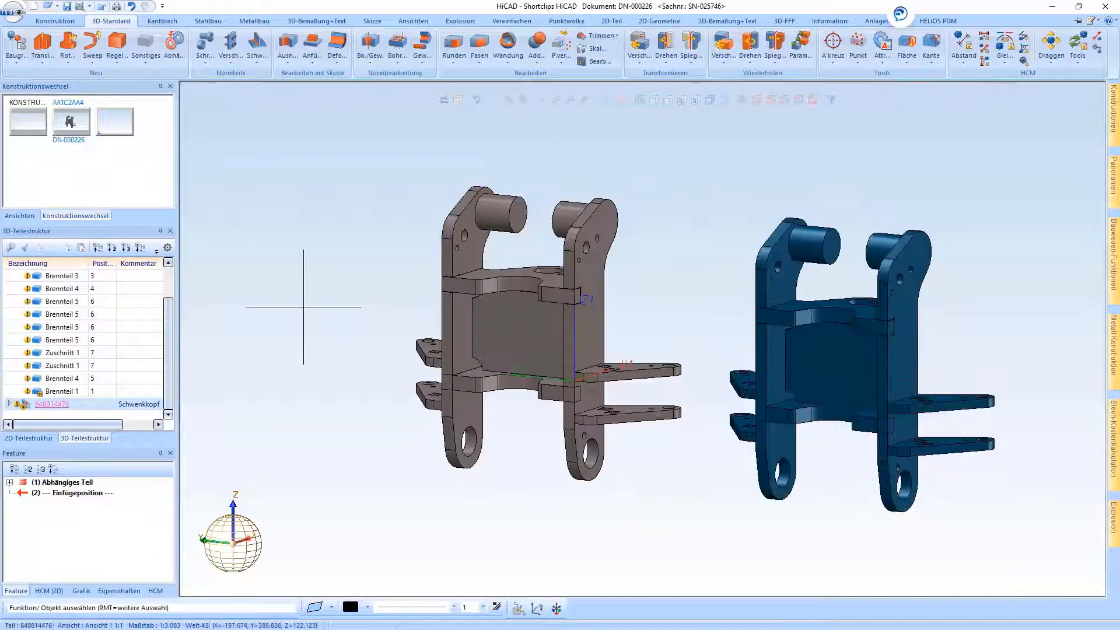
left_click(303, 303)
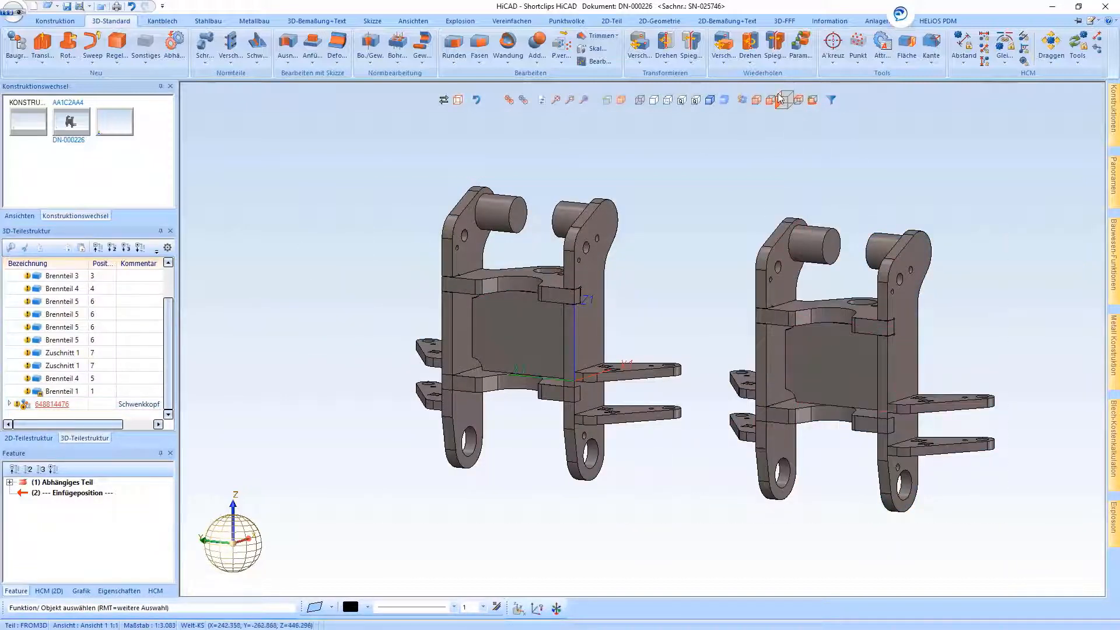
In the front view, move the upper pair of Brennteil 5 side brackets on the original assembly up by 15 mm along their thickness edge.
left_click(783, 100)
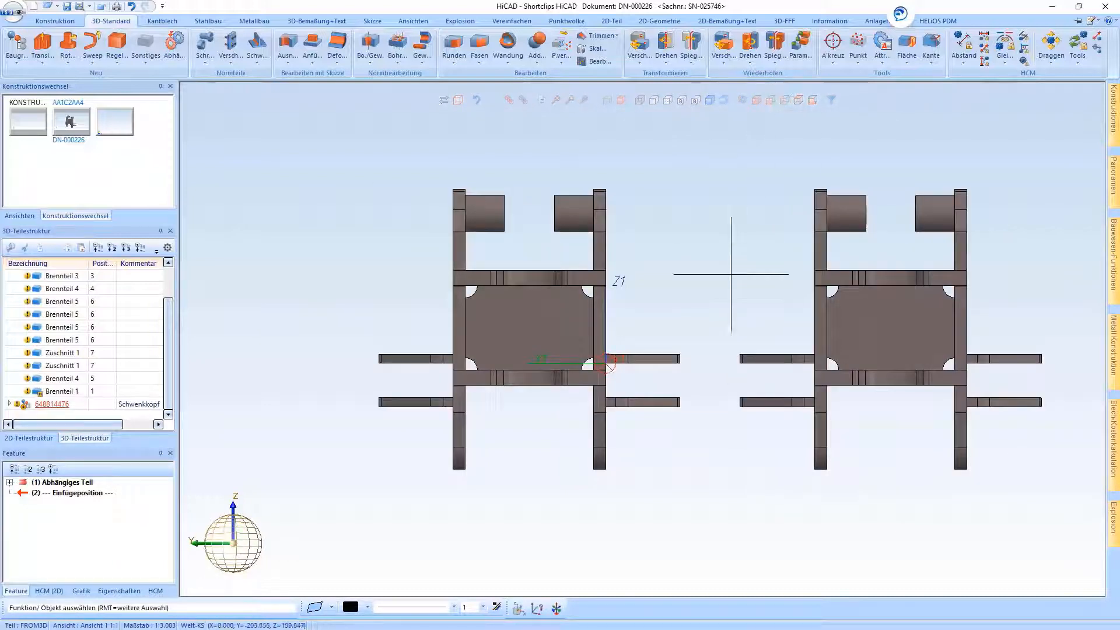
scroll(656, 357, "up", 1)
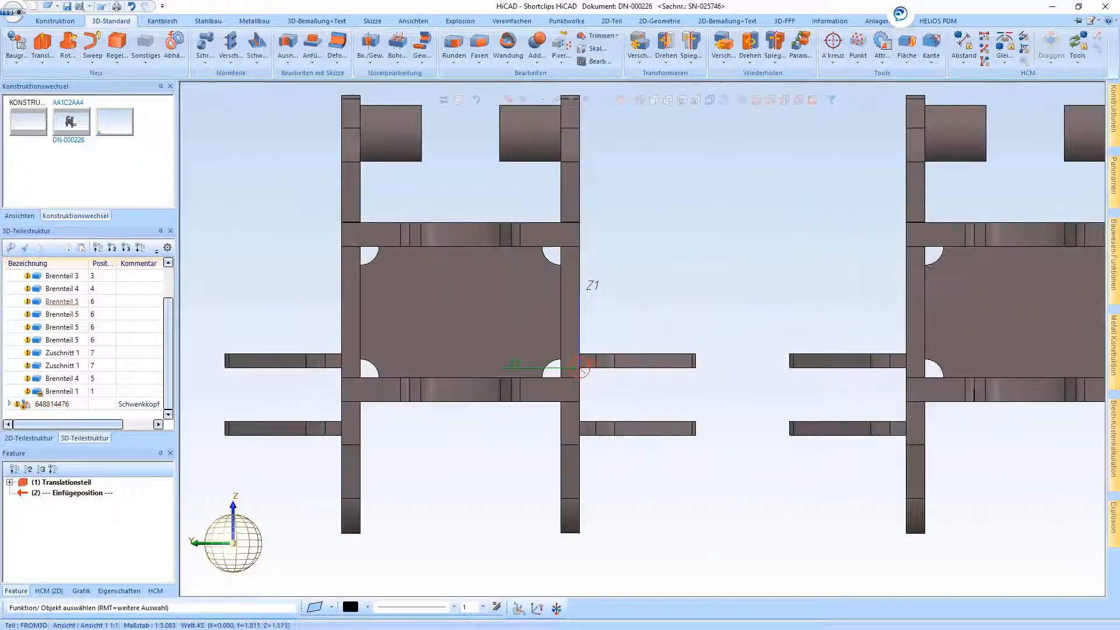
left_click(308, 360)
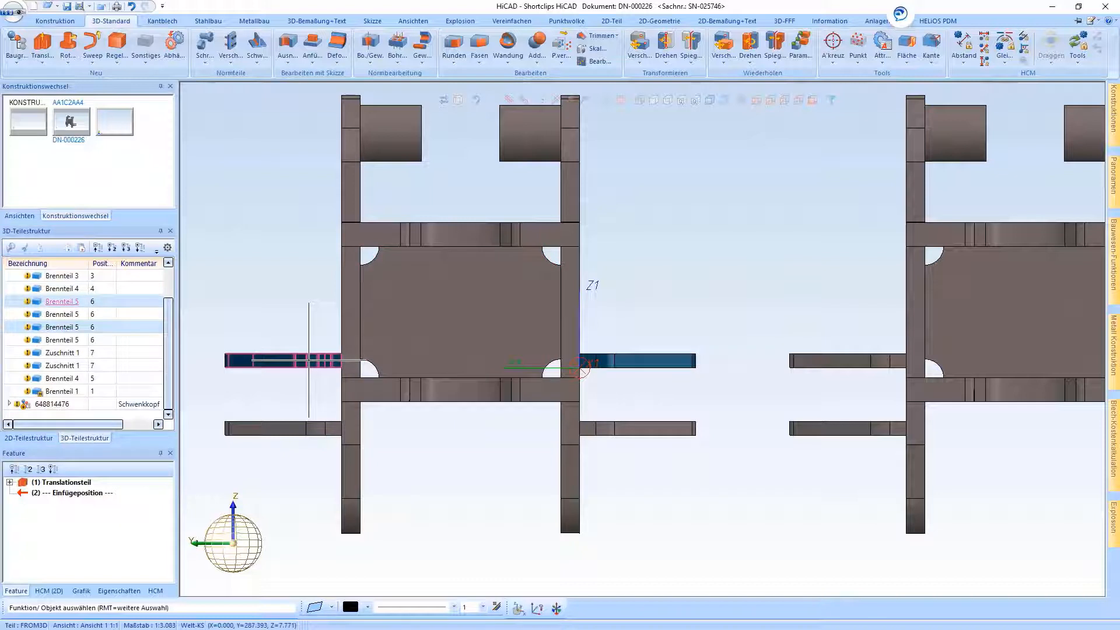
right_click(309, 361)
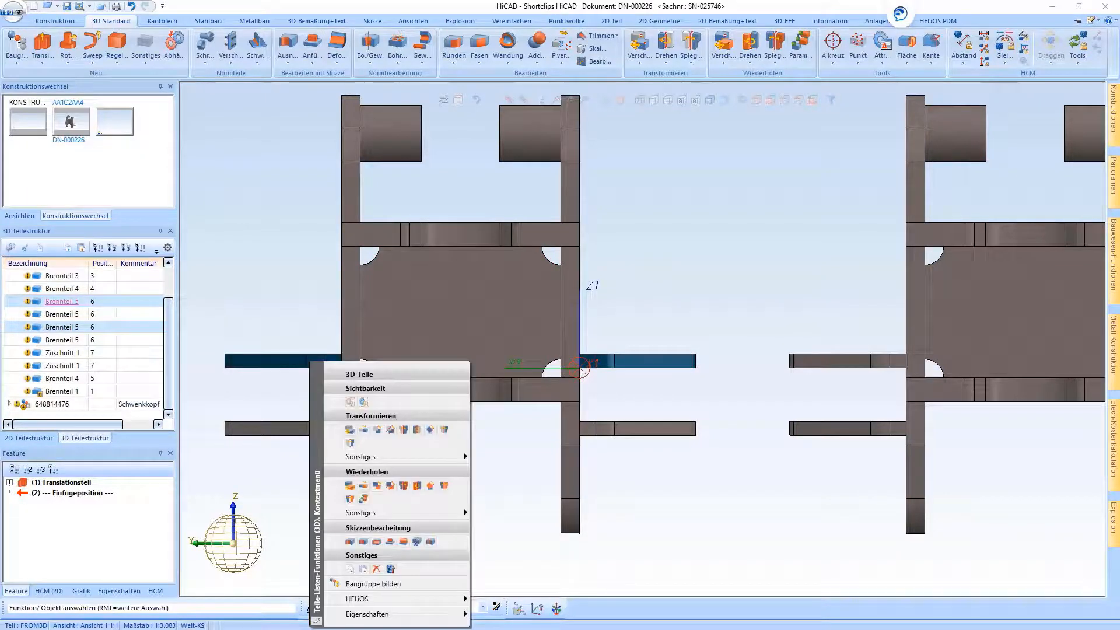
left_click(367, 429)
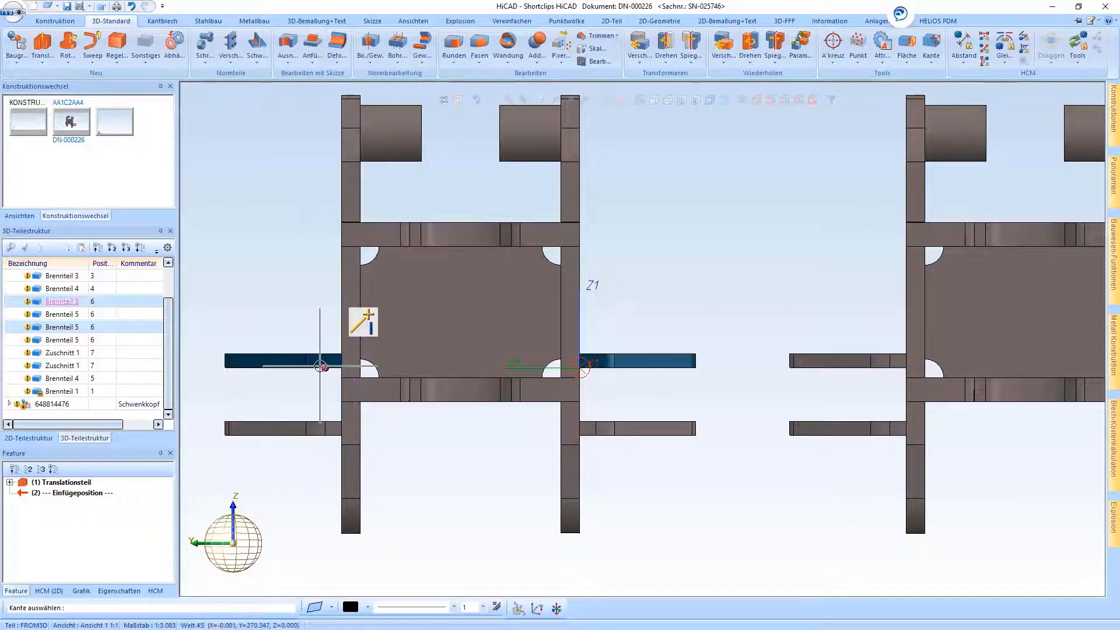
left_click_drag(320, 366, 446, 362)
scroll(340, 361, "up", 4)
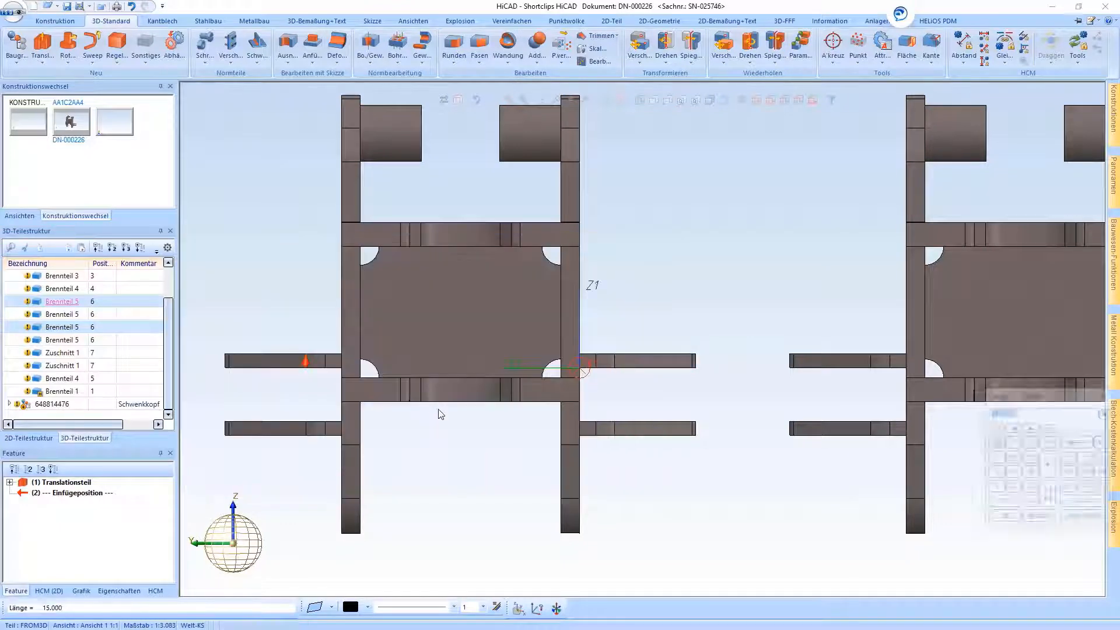
key("Return")
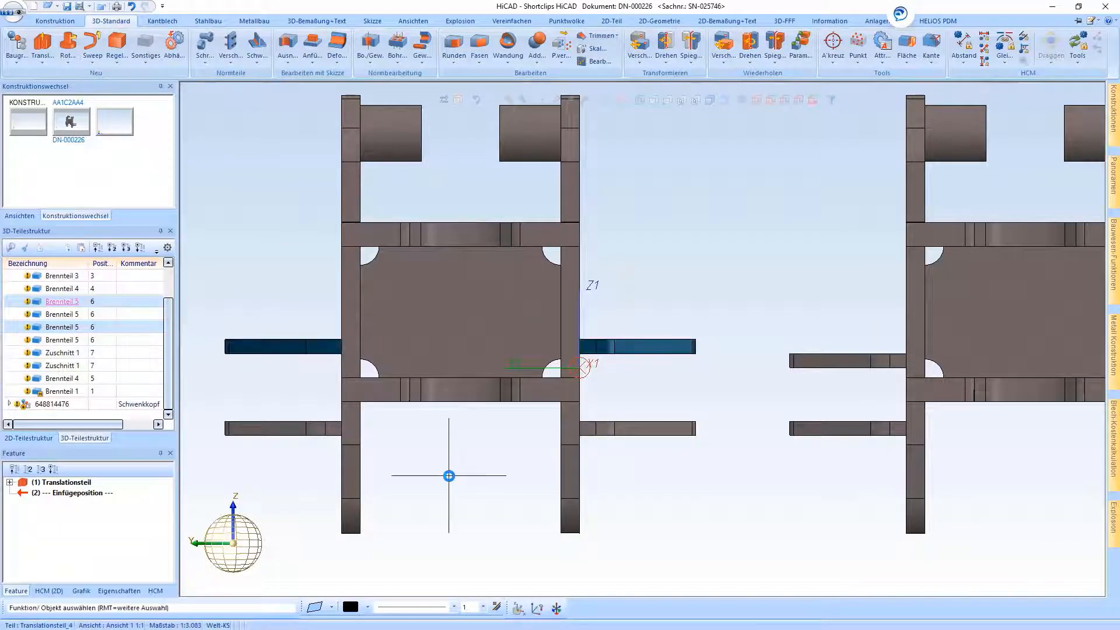
scroll(410, 435, "down", 3)
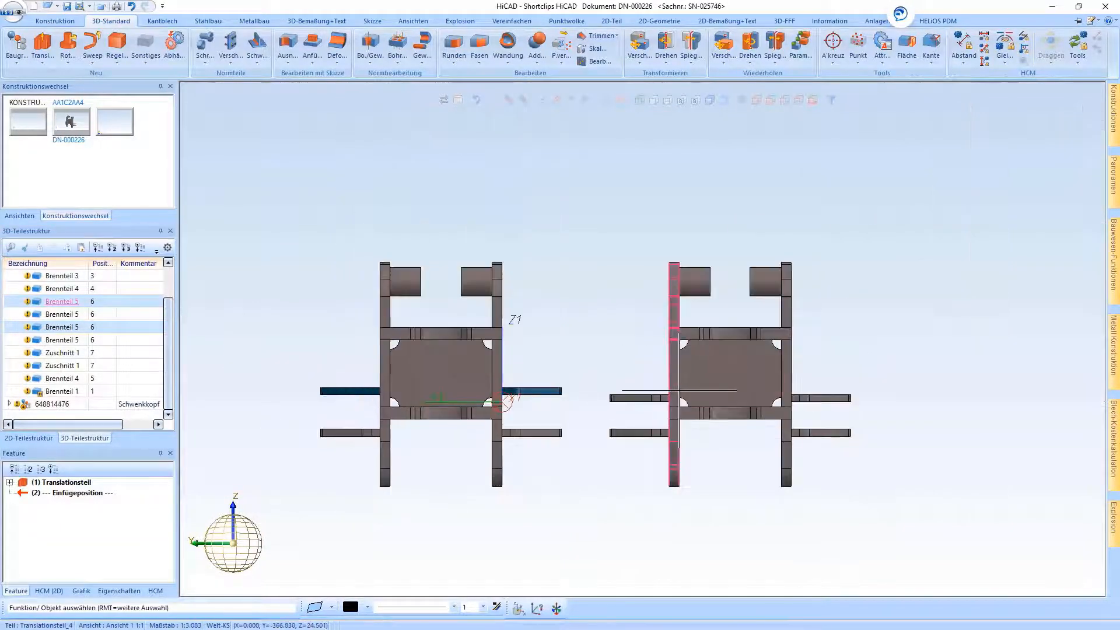
Update the dependent sub-part feature of Brennteil 1 in the copied assembly to adopt the original's changes.
left_click(628, 393)
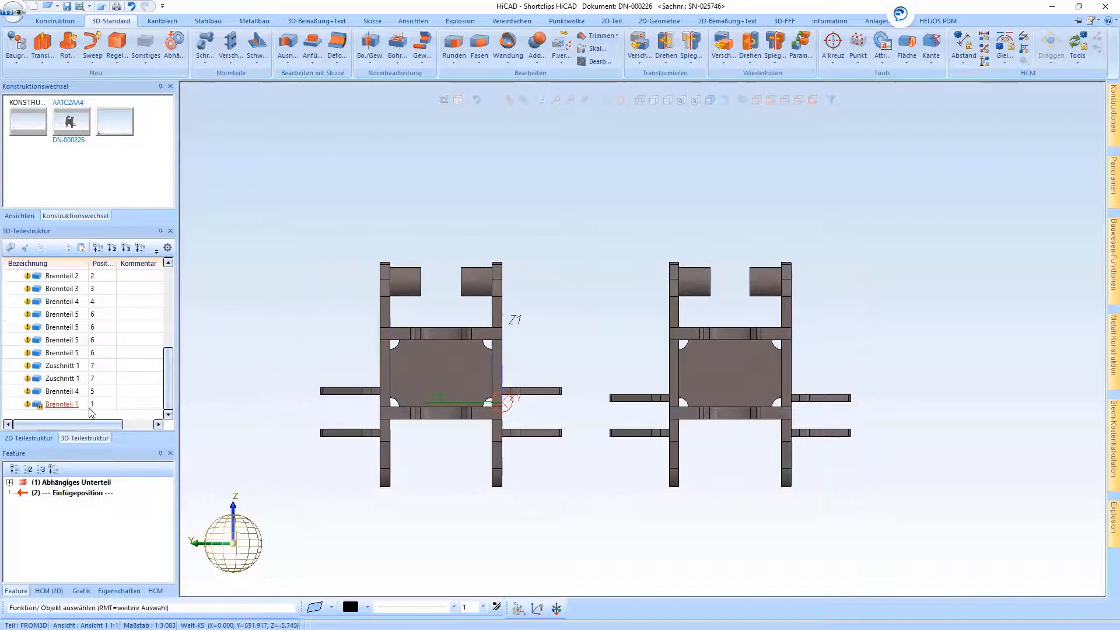
right_click(70, 482)
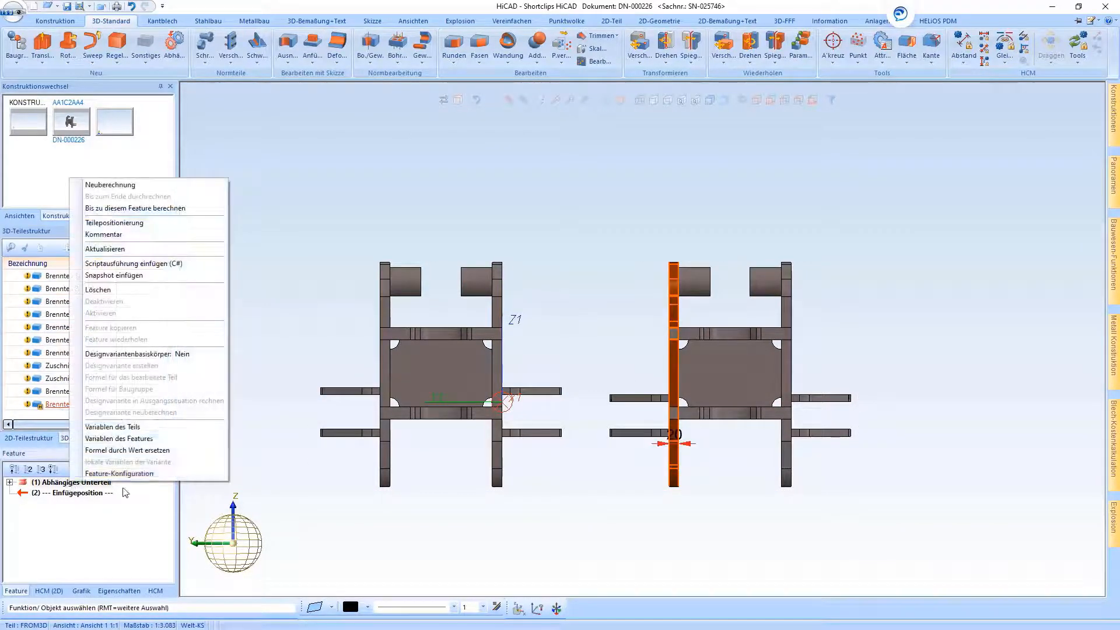
left_click(118, 250)
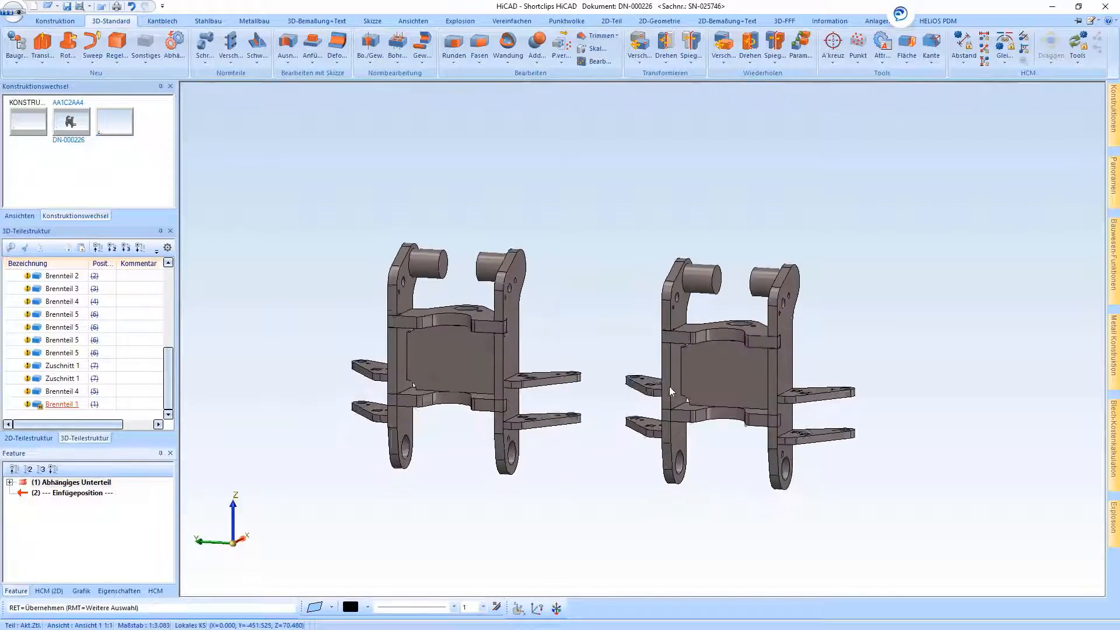
Save the whole dependent assembly as an external reference with a single-part drawing with options, a new article master and a generated document master.
left_click(678, 374)
right_click(677, 375)
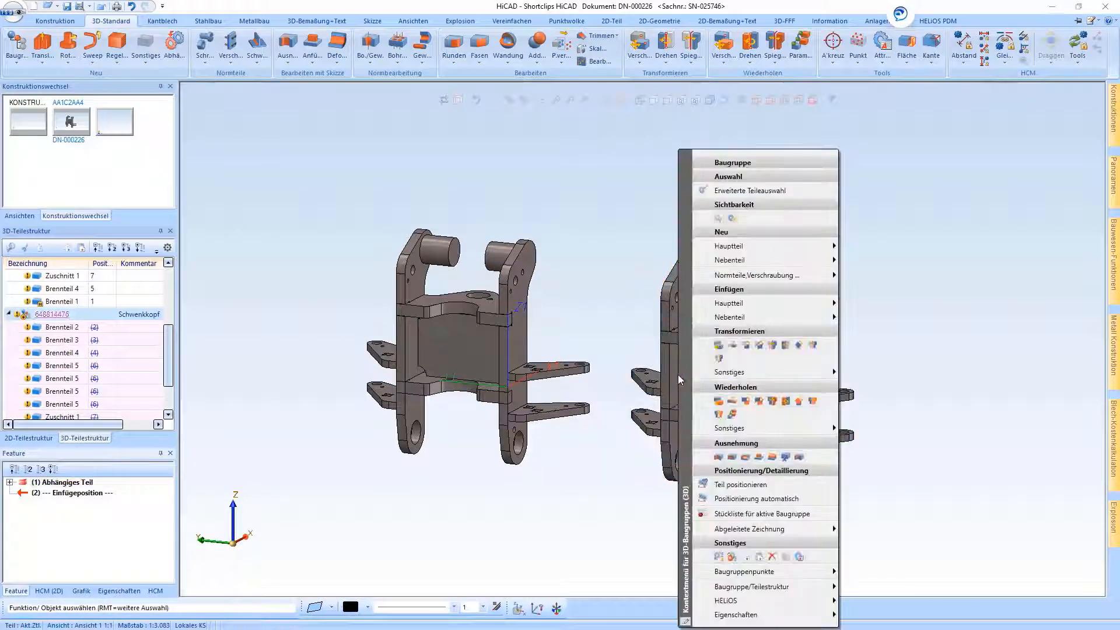
left_click(721, 557)
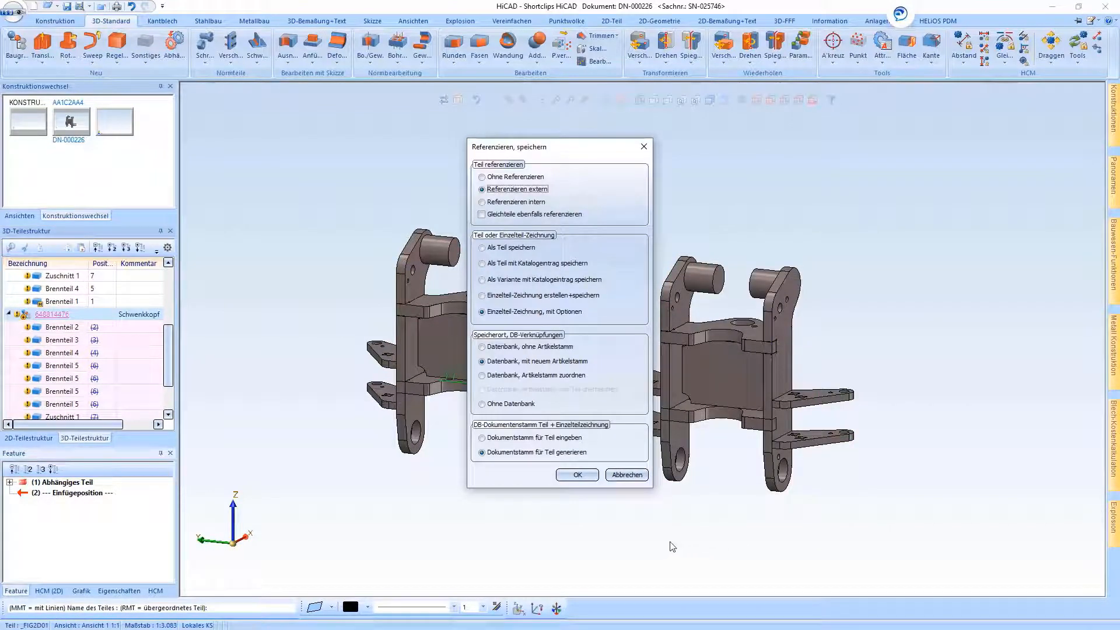
left_click(579, 475)
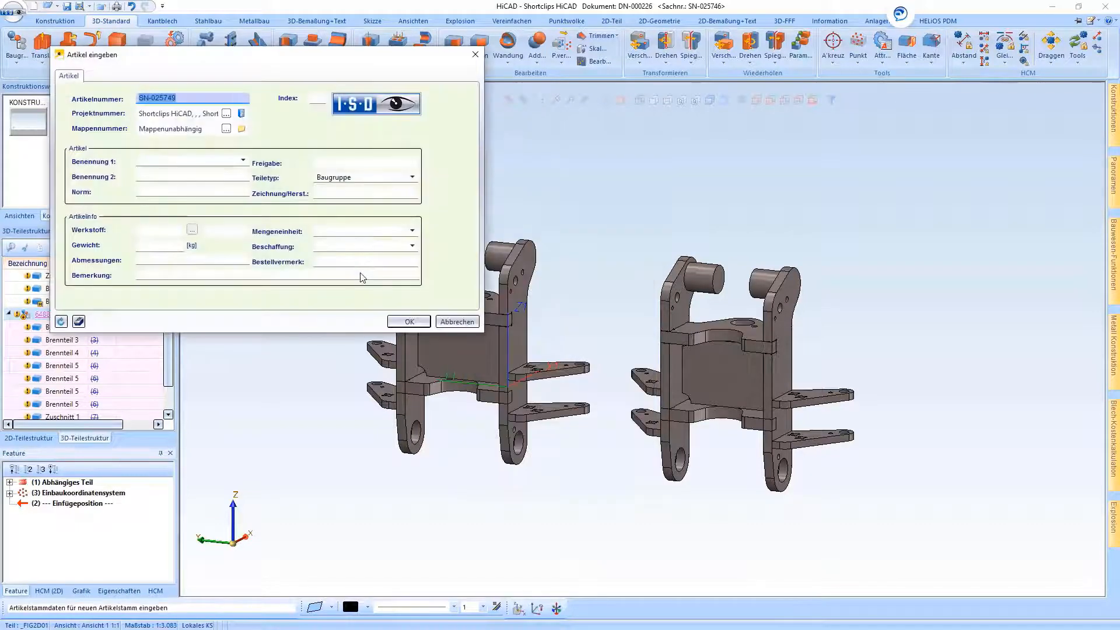
Enter "Gabelkopf gebohrt" as Benennung 1 in the new article master and save it.
left_click(193, 162)
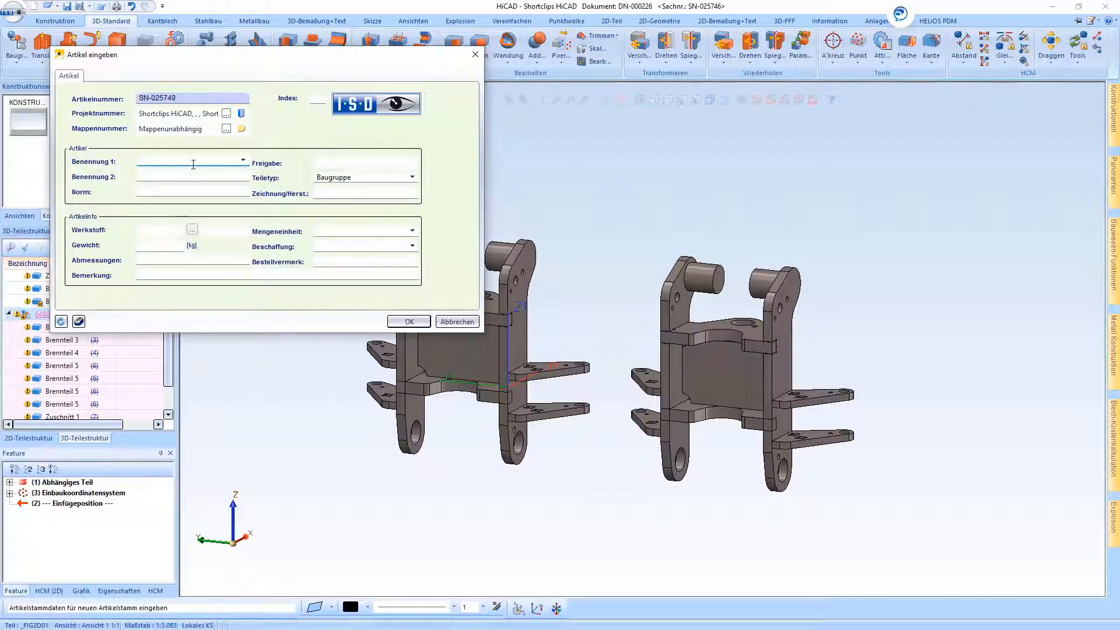
type("Gabelkopf gebohrt")
left_click(409, 321)
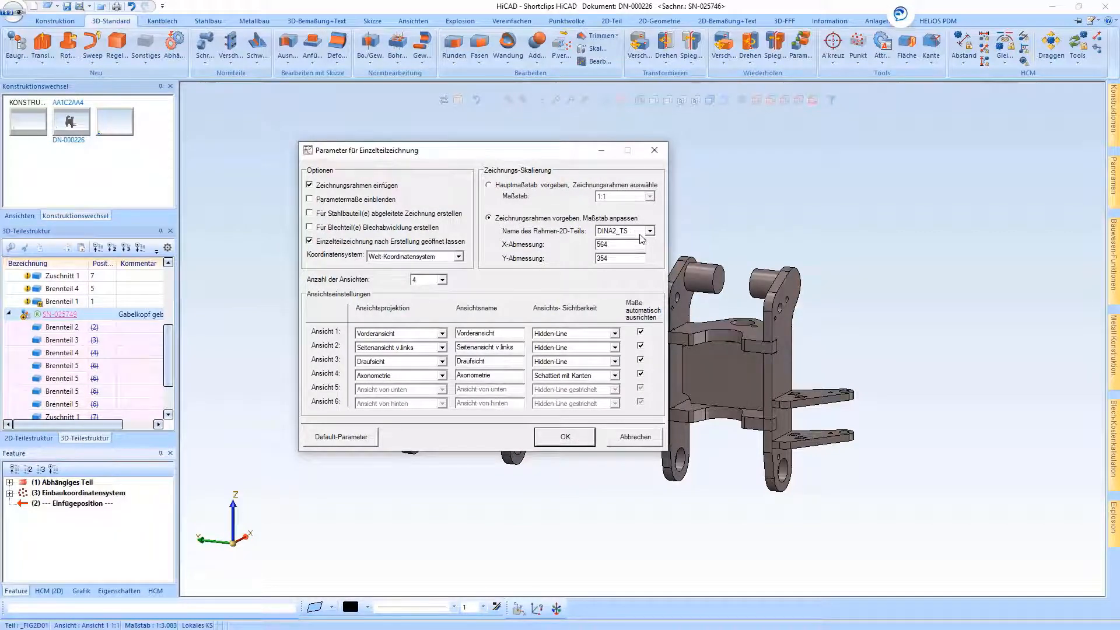
Generate the four-view single-part drawing on the DINA2_TS frame at the calculated scale 3.083, with the document master named Fertigungszeichnung.
left_click(565, 437)
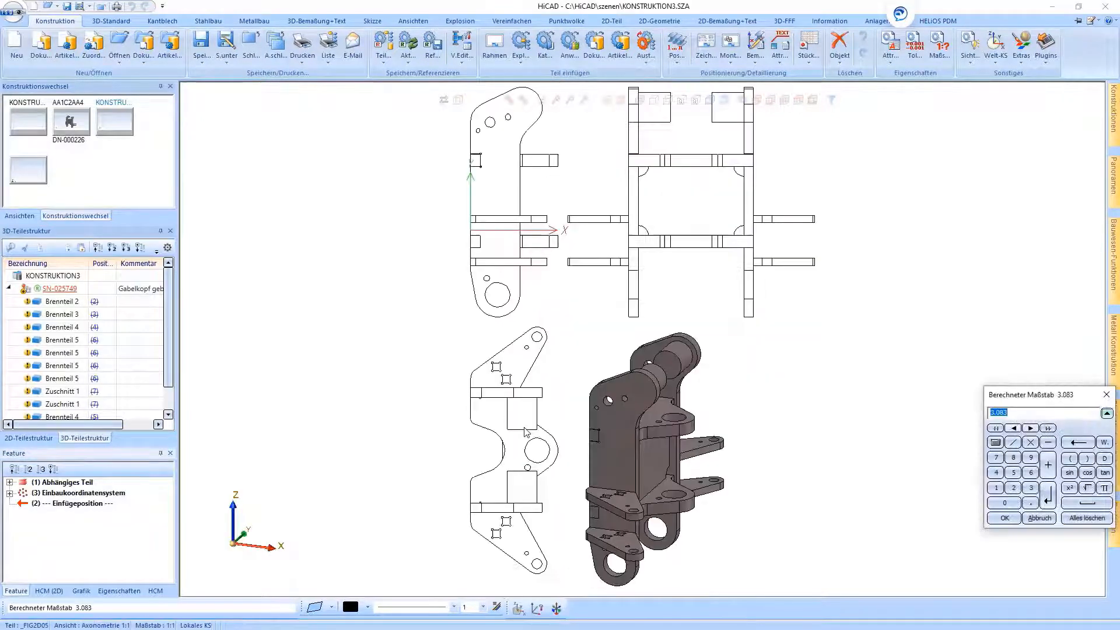
key("Return")
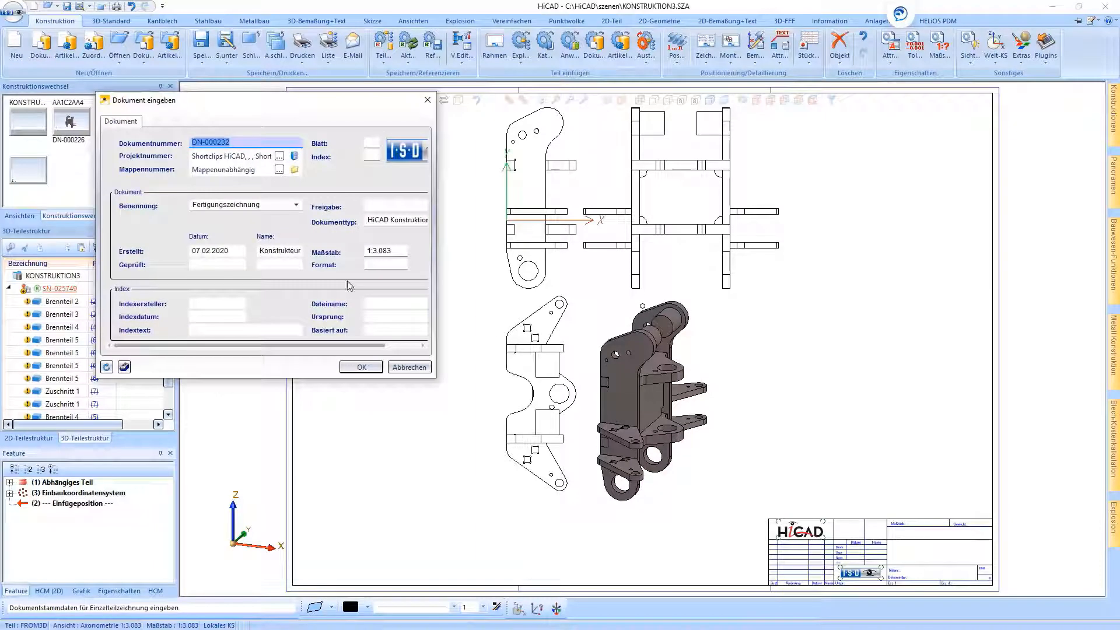
left_click(362, 367)
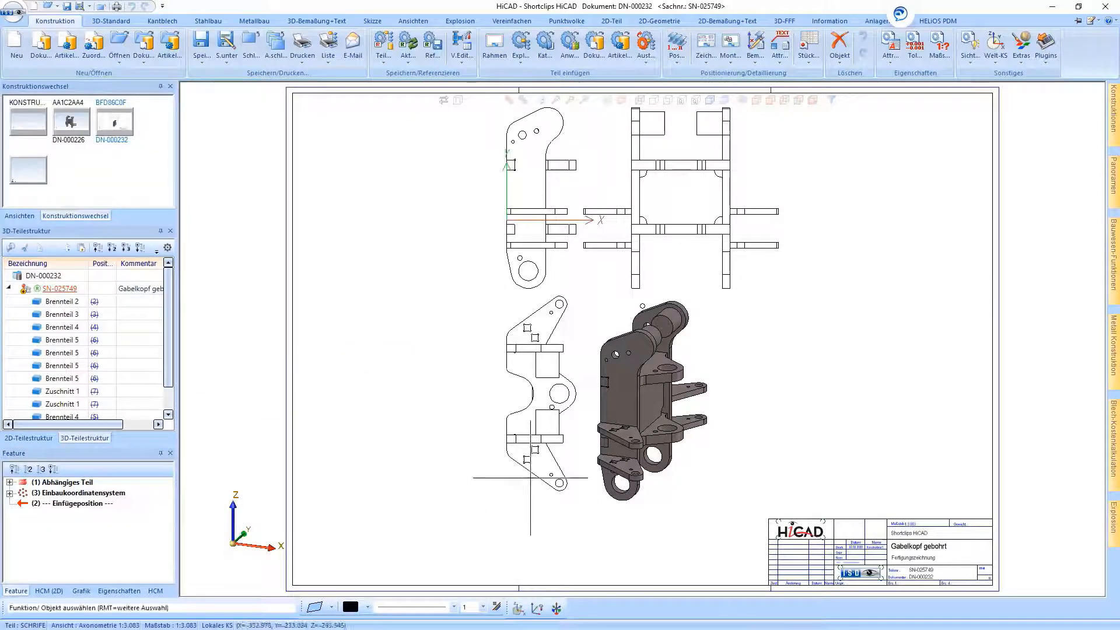
Spread out the sheet views, placing the axonometric view above the title block, the side view further right and the front view lower left.
left_click(751, 403)
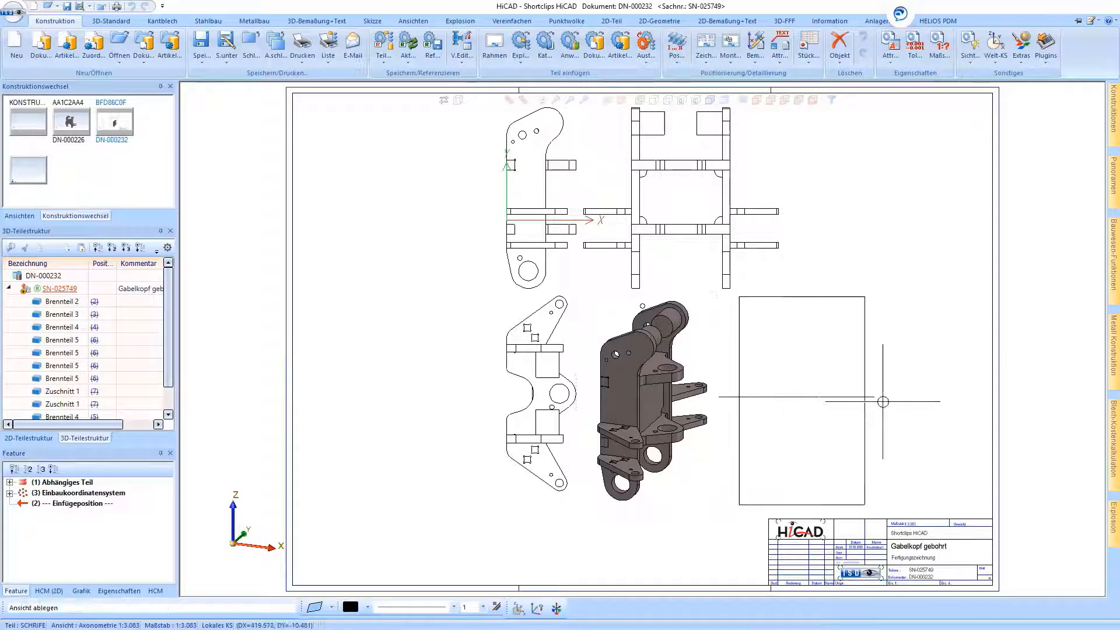
left_click(932, 397)
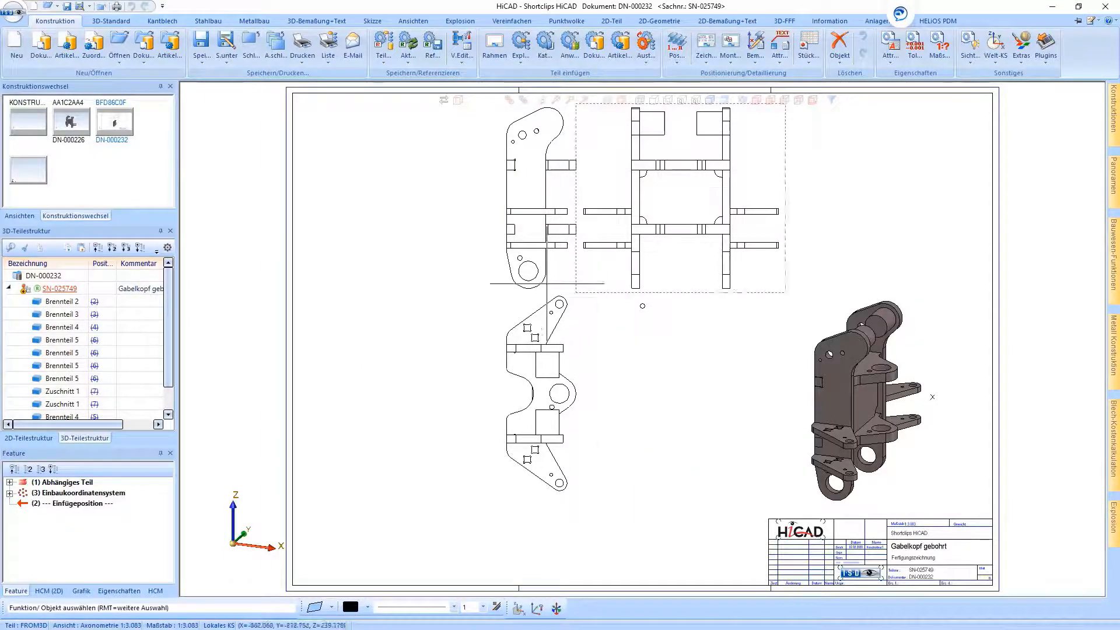
left_click(672, 318)
left_click(730, 319)
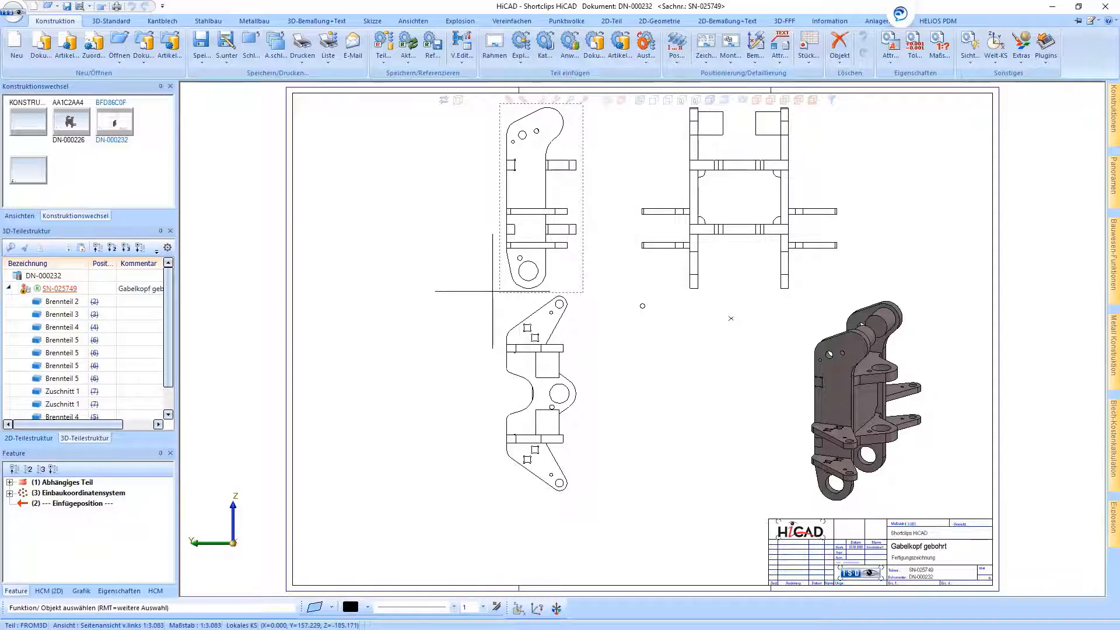
left_click(491, 291)
left_click(452, 311)
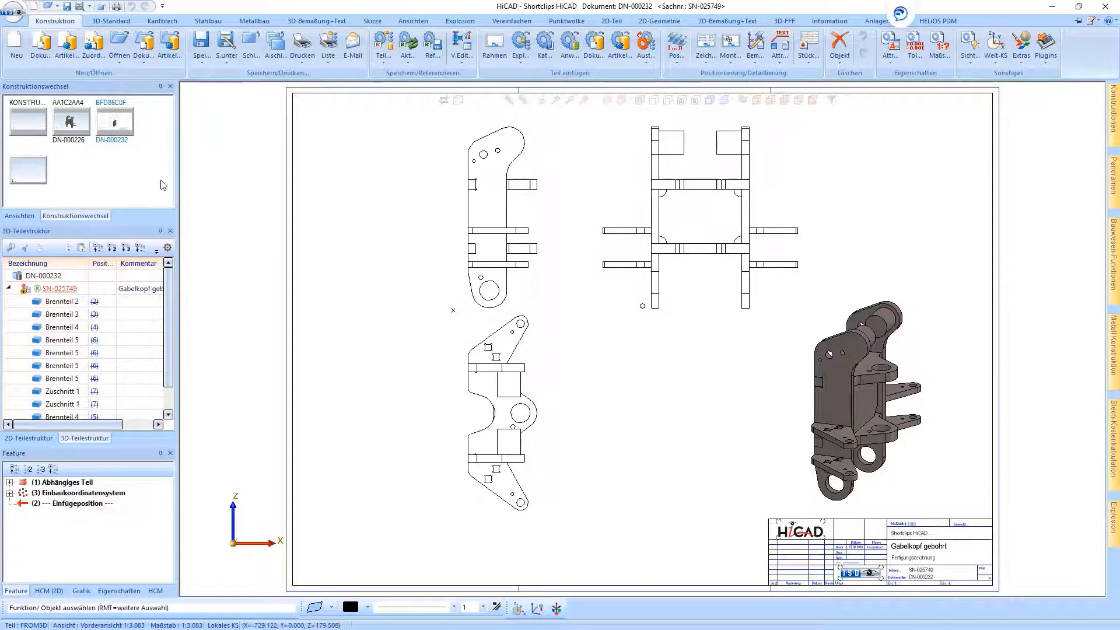
Activate Ansicht 1 of the 3D model and set it to an axonometric orientation.
left_click(29, 216)
double_click(50, 126)
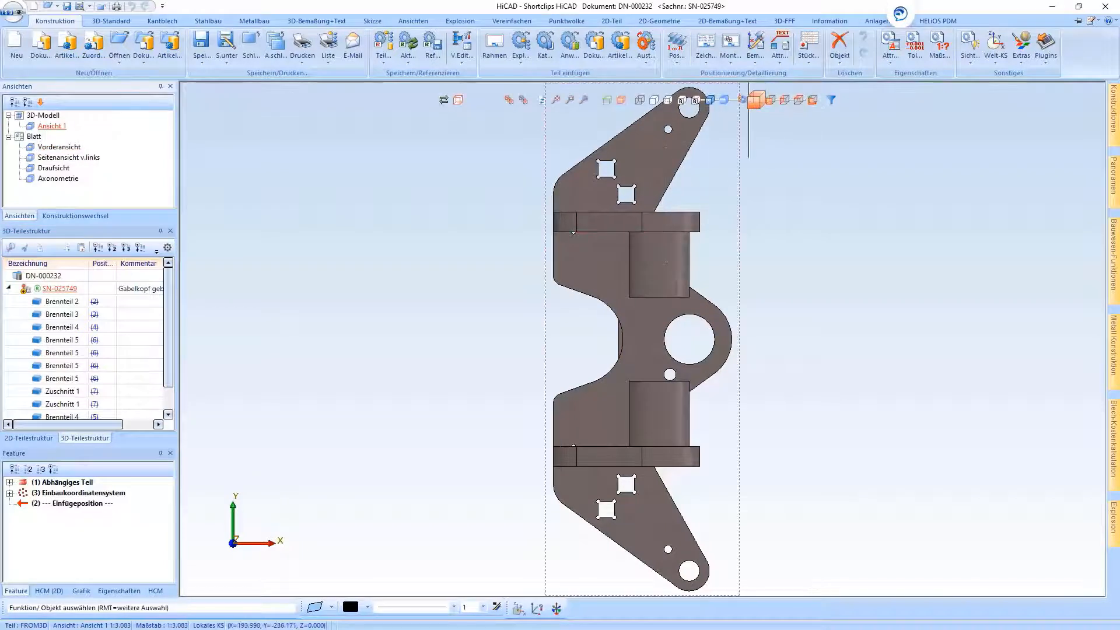
left_click(757, 102)
scroll(641, 239, "down", 1)
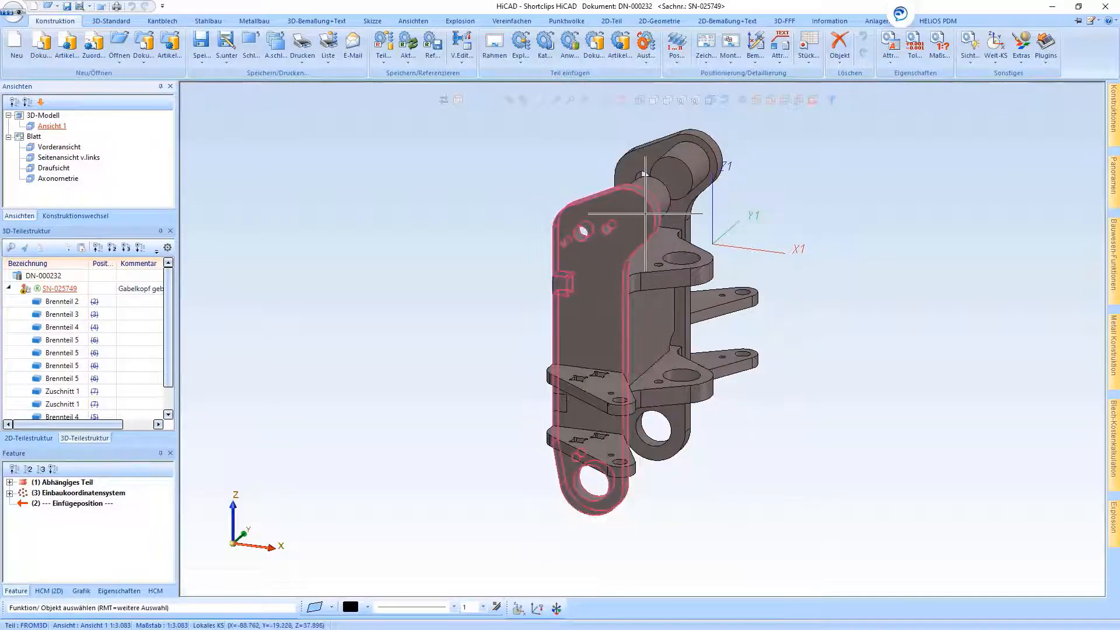
Start a translational cutout on the Gabelkopf gebohrt assembly, using the outer face of the front side plate as the sketch plane.
left_click(645, 214)
right_click(490, 262)
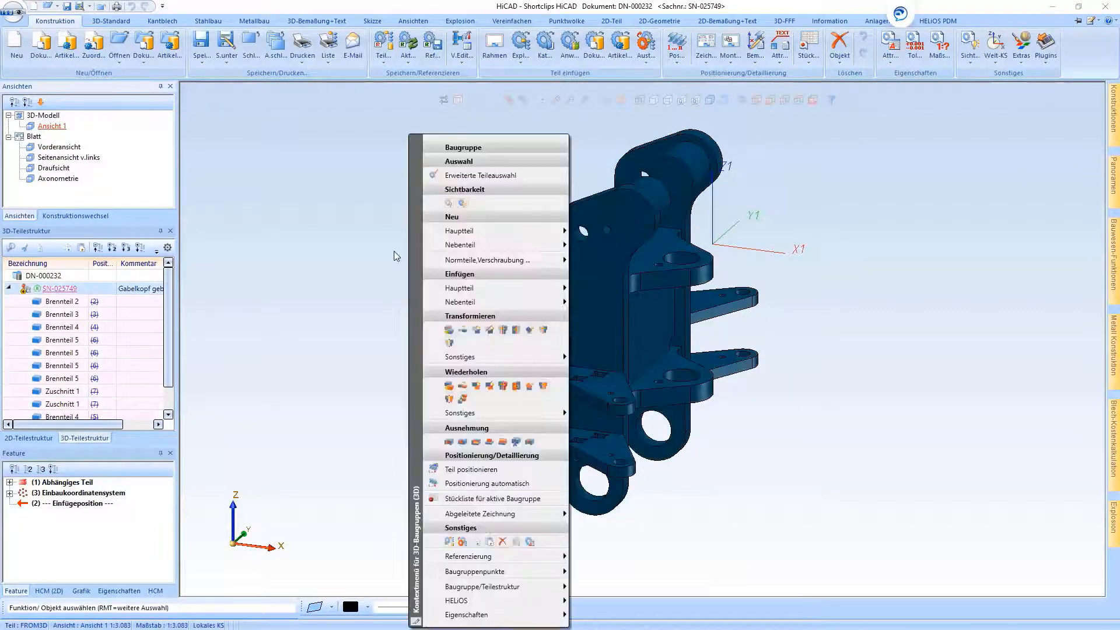
left_click(451, 446)
scroll(661, 220, "up", 3)
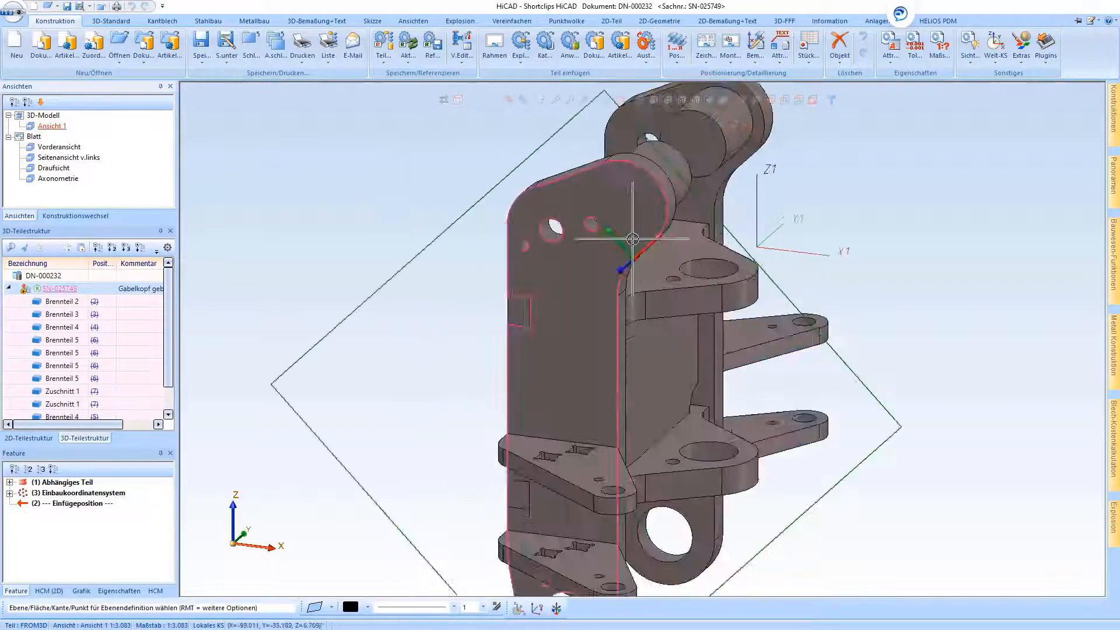
left_click(661, 220)
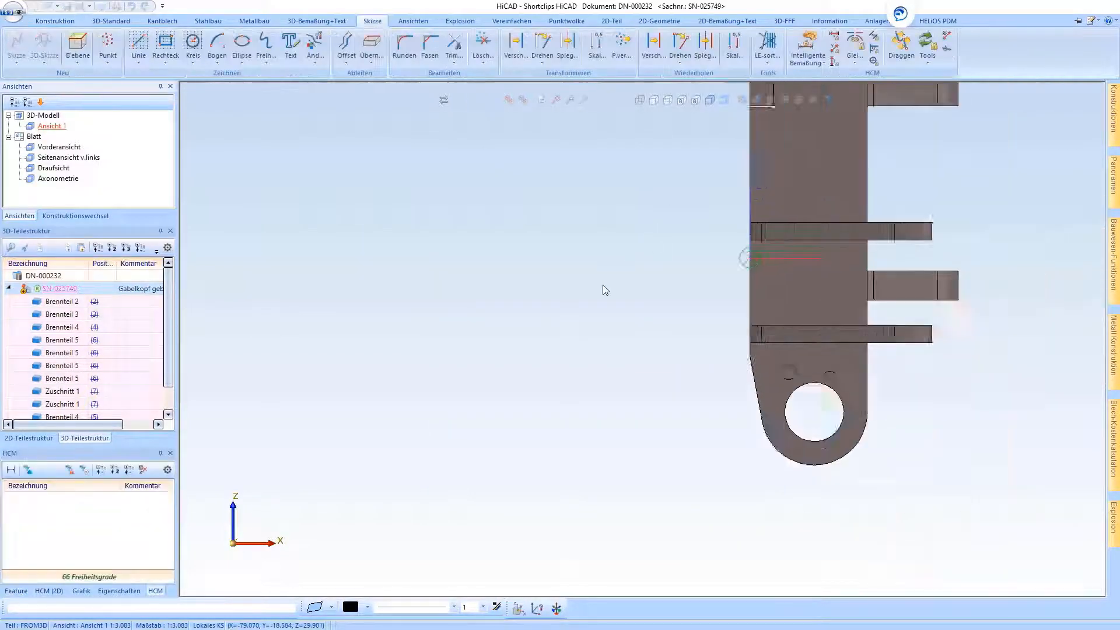
scroll(749, 132, "up", 3)
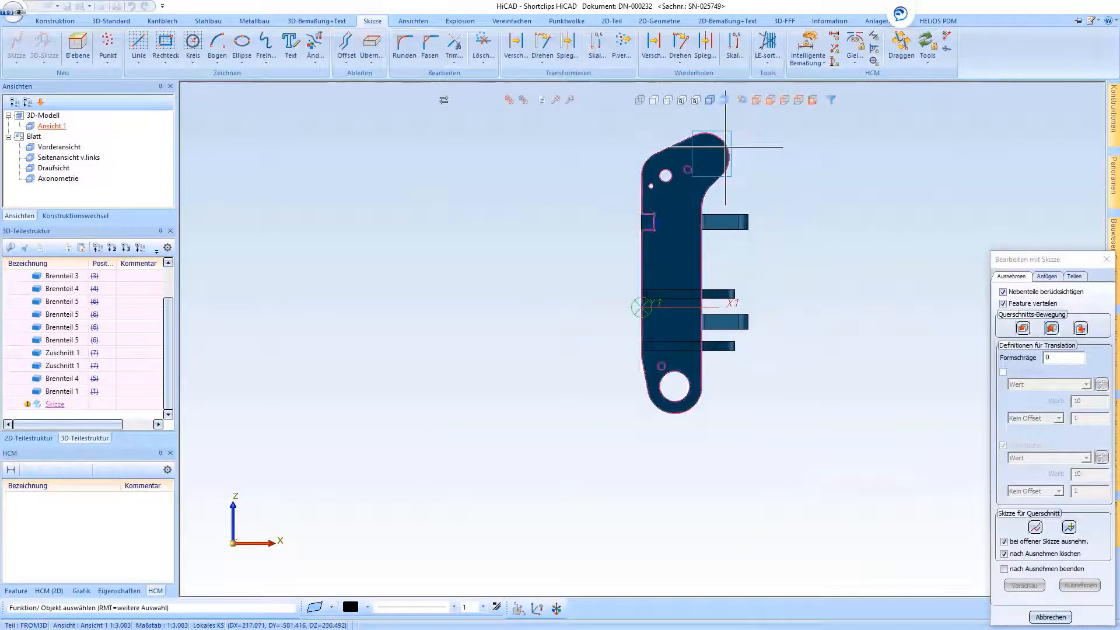
Sketch a circle concentric with the side plate's rounded upper end, about half that end's radius.
left_click(193, 44)
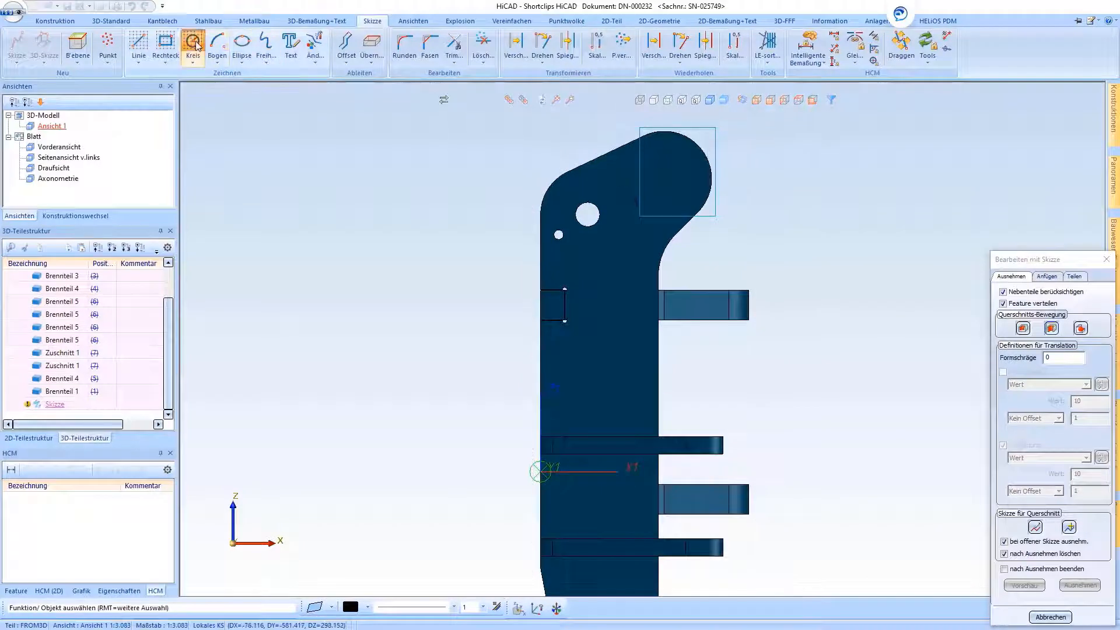
left_click(691, 146)
scroll(685, 149, "up", 2)
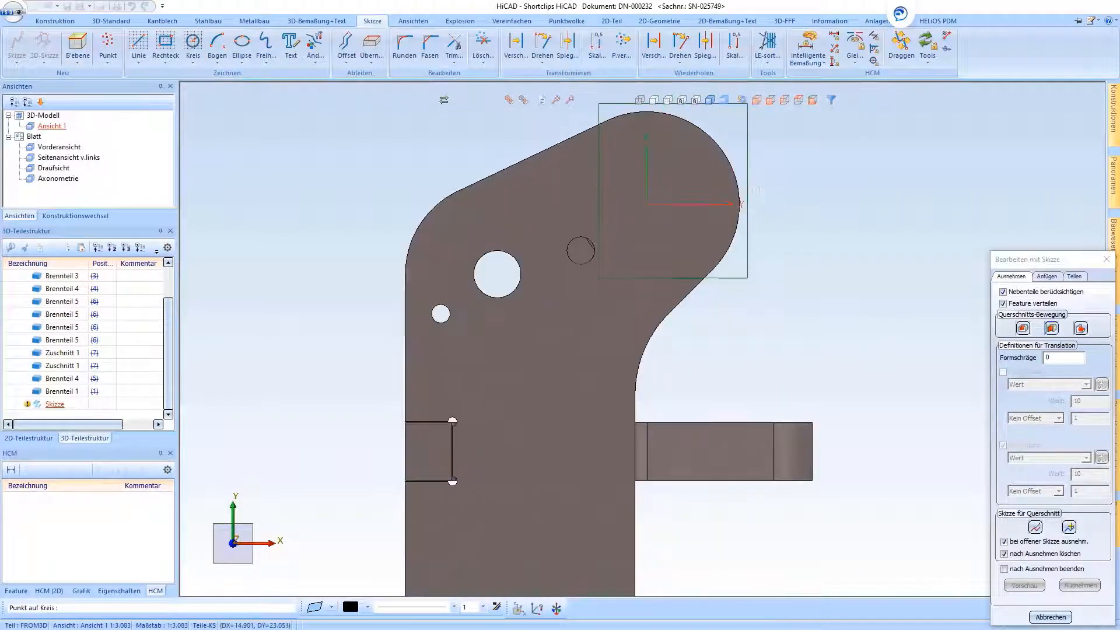
left_click(675, 166)
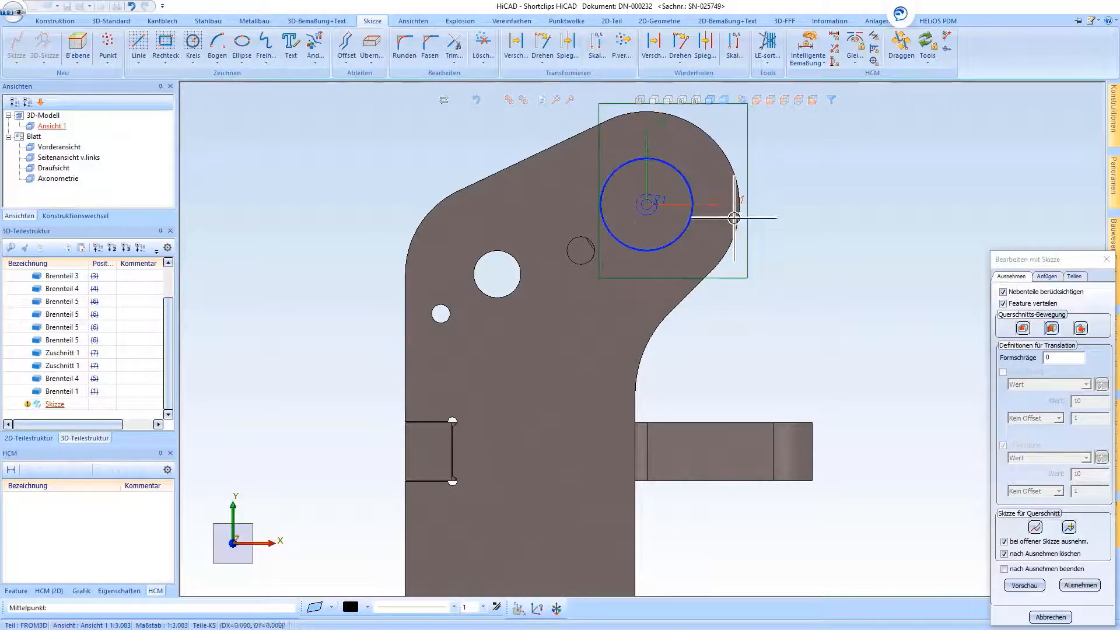
scroll(593, 238, "down", 3)
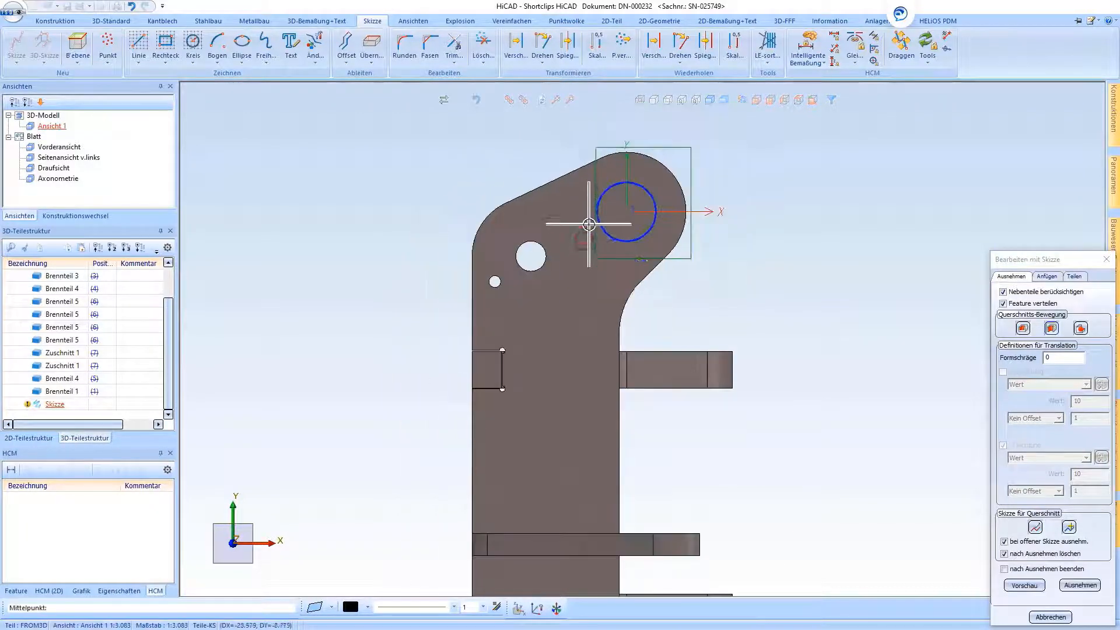
Cut the circle through both side plates and the two tube bosses with Ausnehmen, and finish editing with the sketch.
left_click(1079, 585)
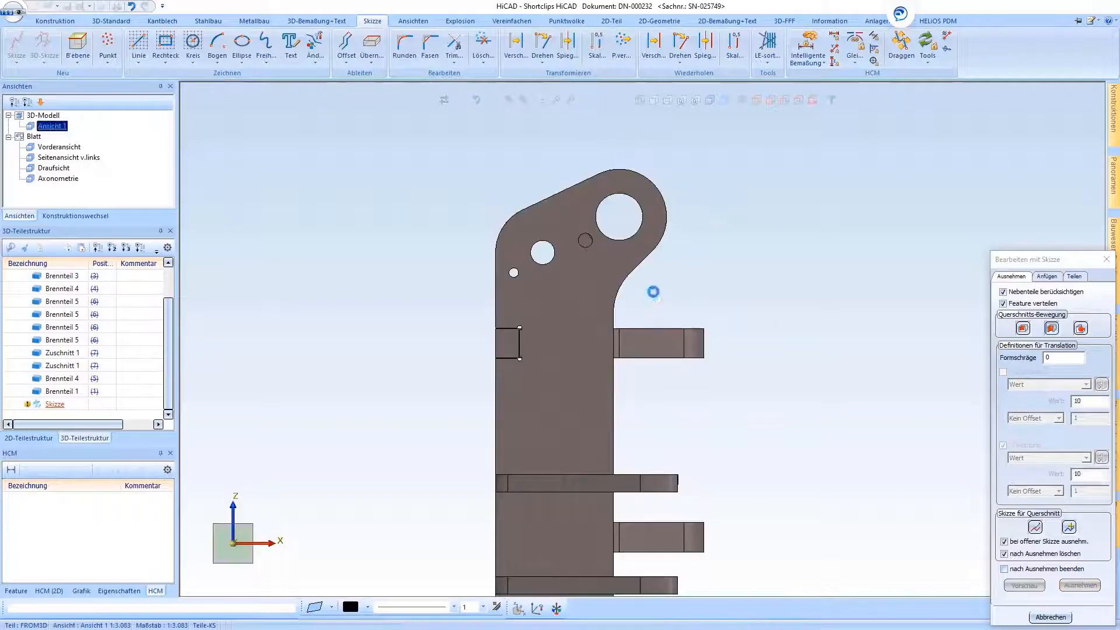
middle_click_drag(619, 270, 701, 288)
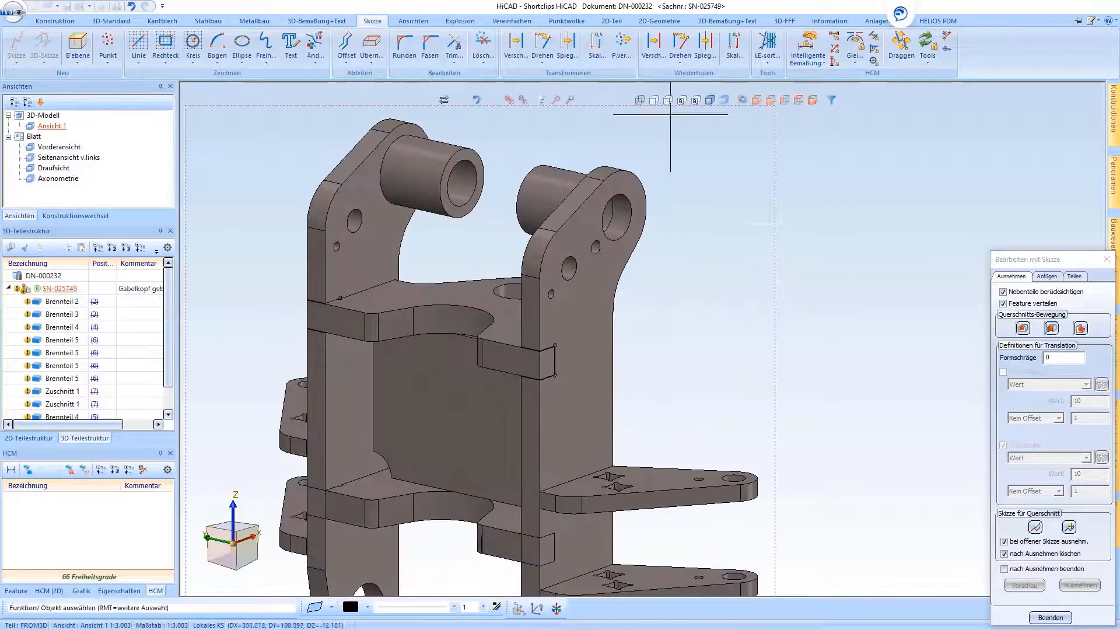
left_click(556, 100)
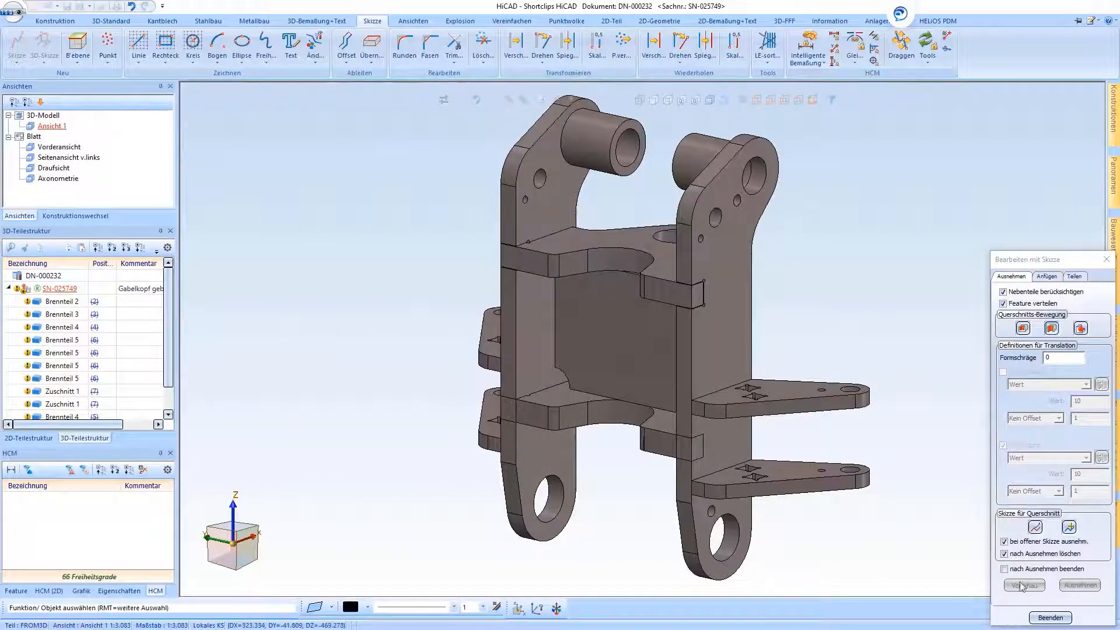
left_click(1051, 617)
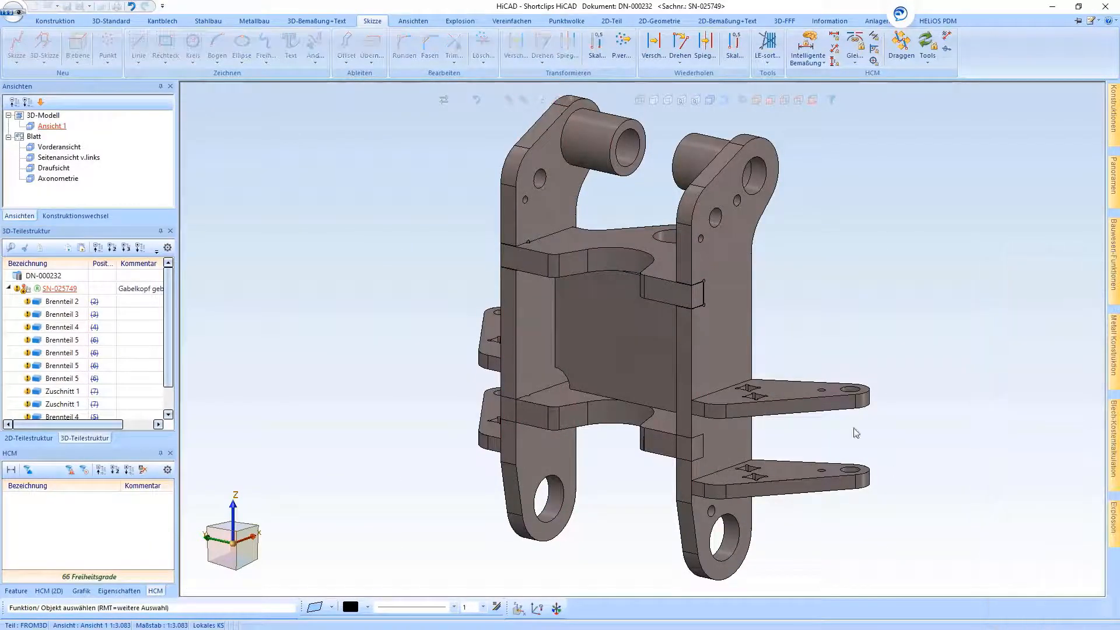
Activate the Vorderansicht on the drawing sheet, and switch to the open construction DN-000226.
left_click(58, 147)
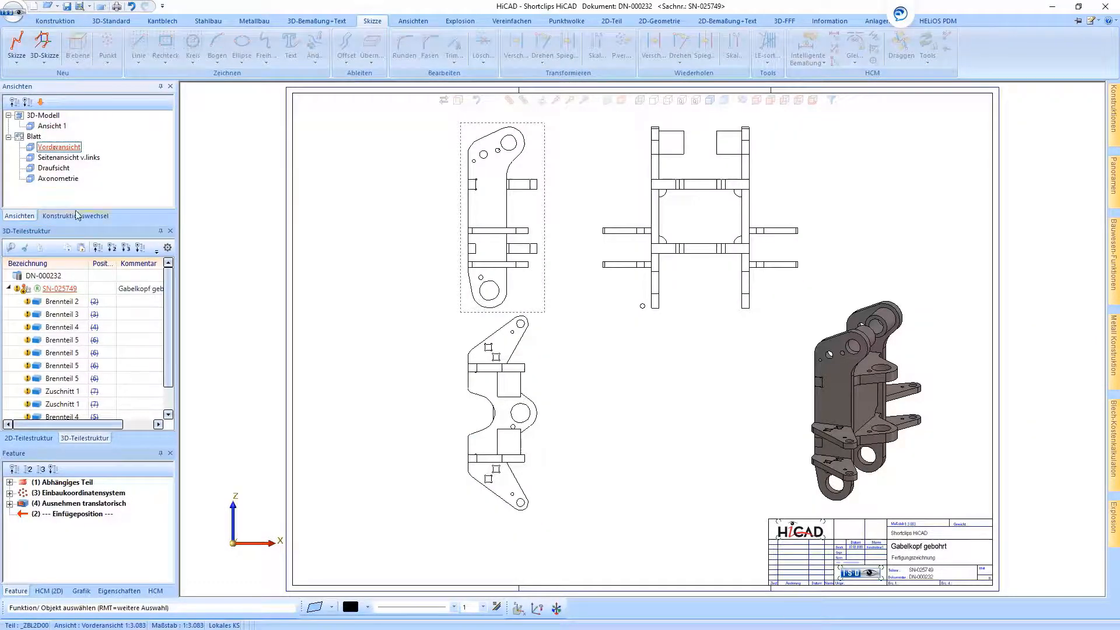
left_click(77, 215)
left_click(73, 125)
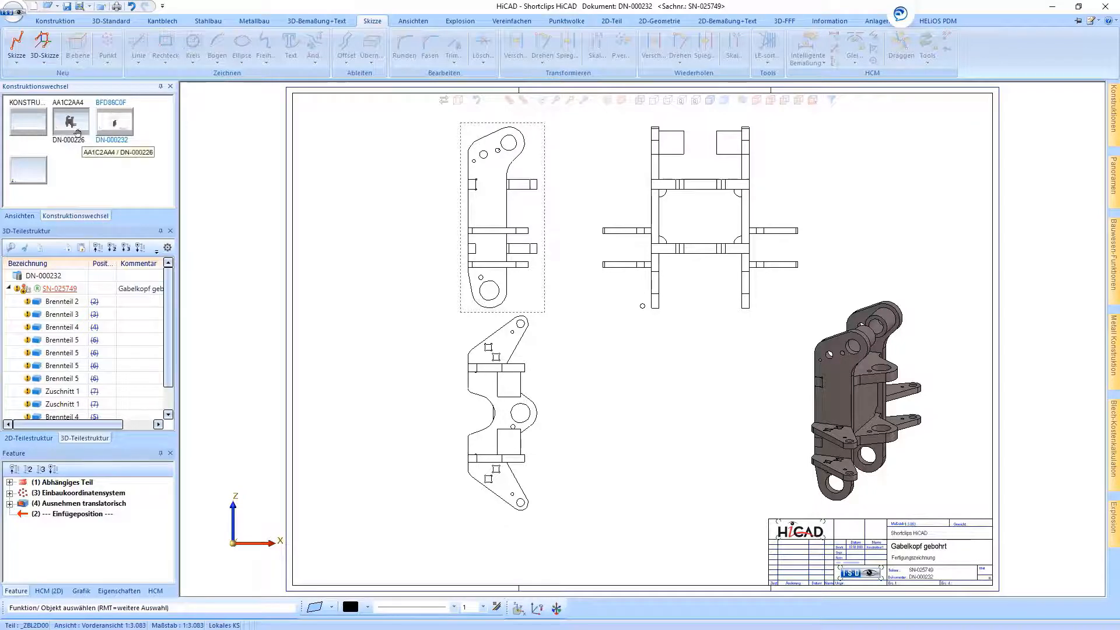